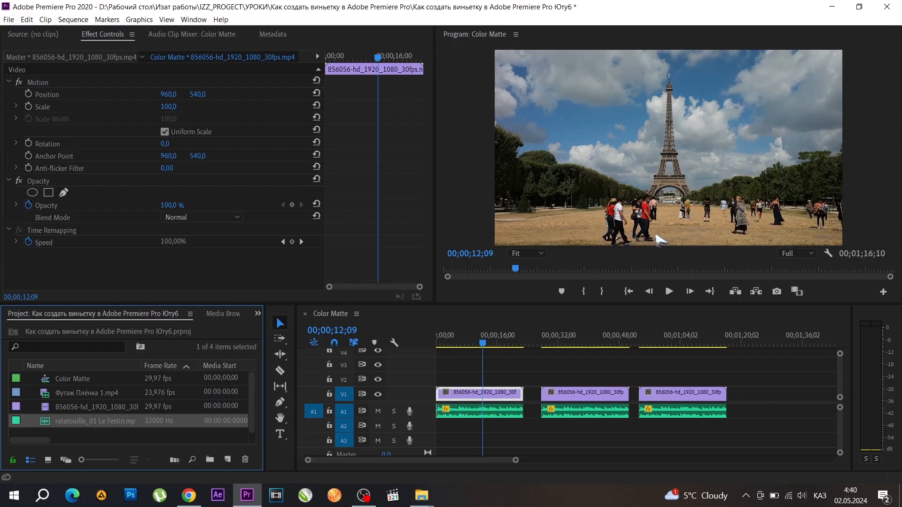
Create a 1920×1080 transparent video at 29,97 fps and place it on V2 above the first clip, extended to that clip's end
left_click(227, 460)
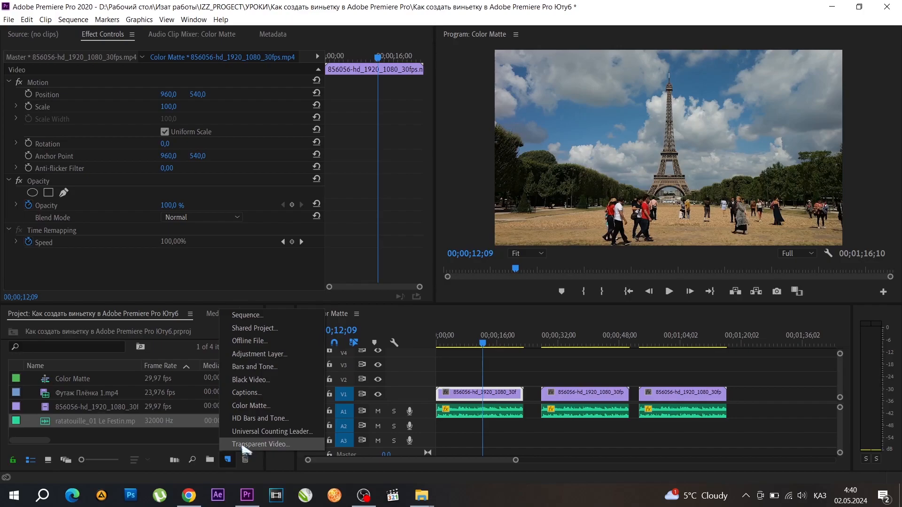
left_click(259, 444)
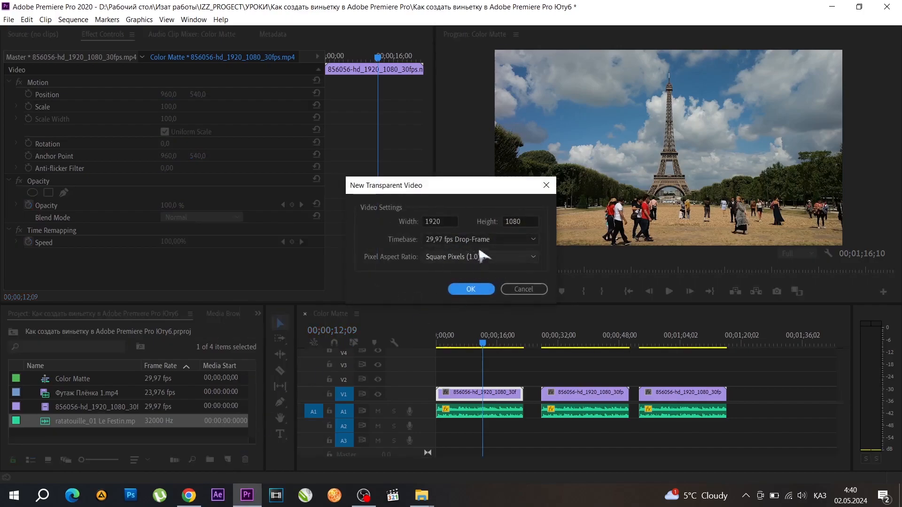
left_click(471, 289)
left_click_drag(87, 379, 509, 384)
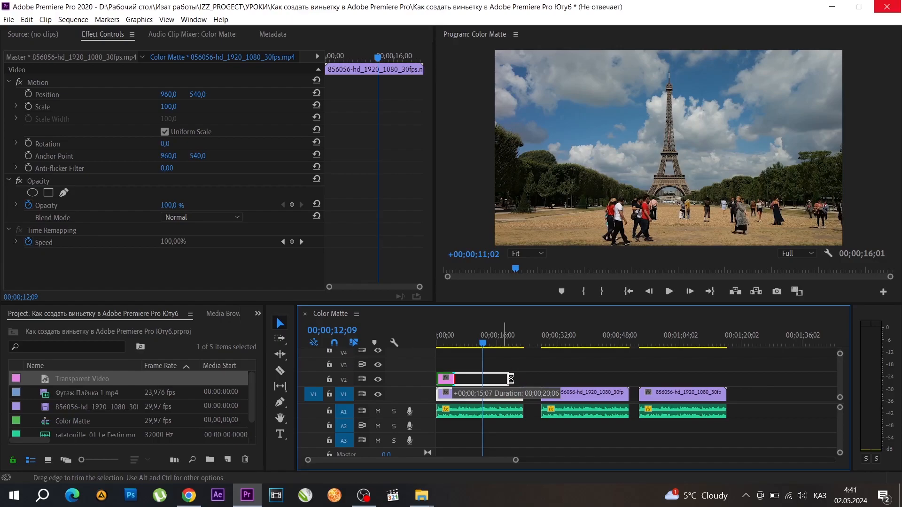
left_click_drag(511, 379, 512, 376)
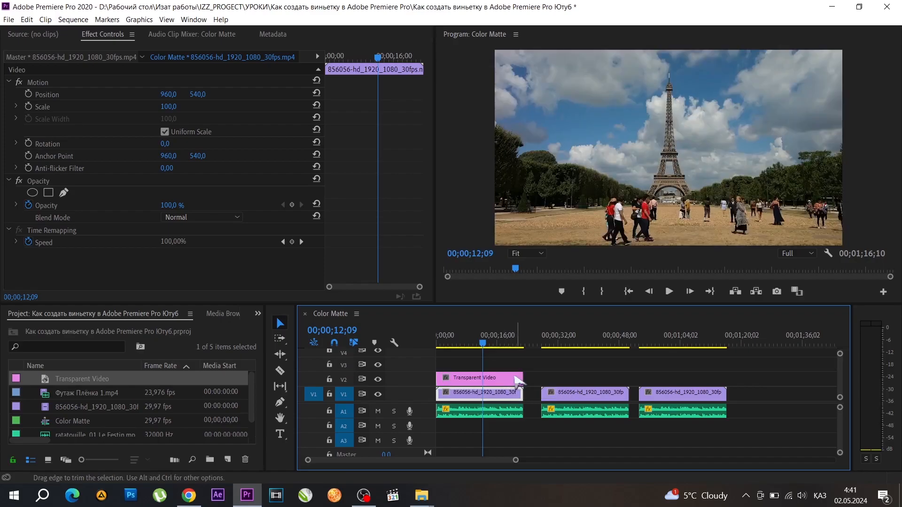
Move the playhead to 00;00;09;12 and mute audio track A1
left_click_drag(483, 345, 472, 347)
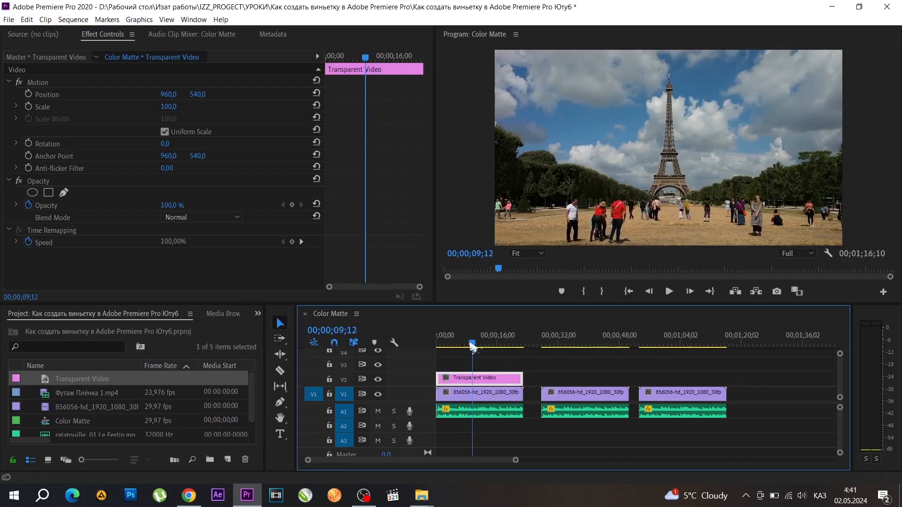
left_click(377, 411)
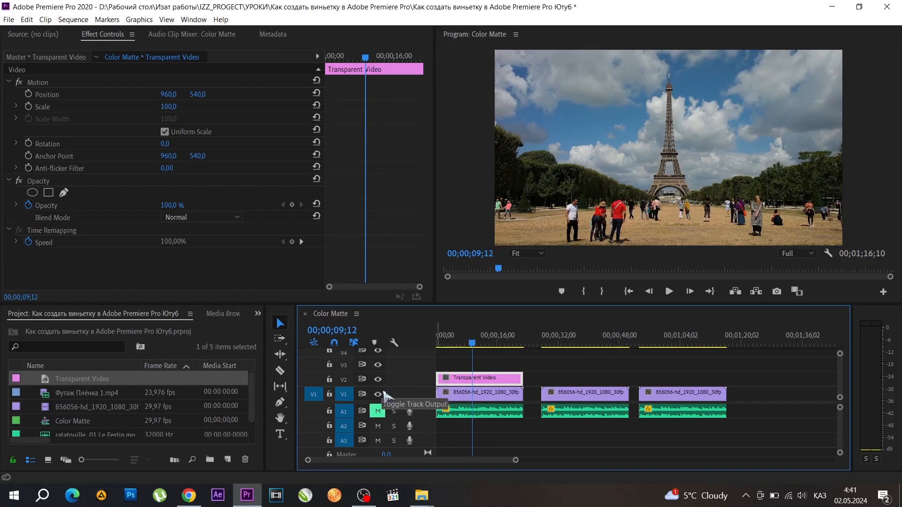
Apply the Circle effect to the transparent video clip and set the circle's radius to 542
left_click(258, 313)
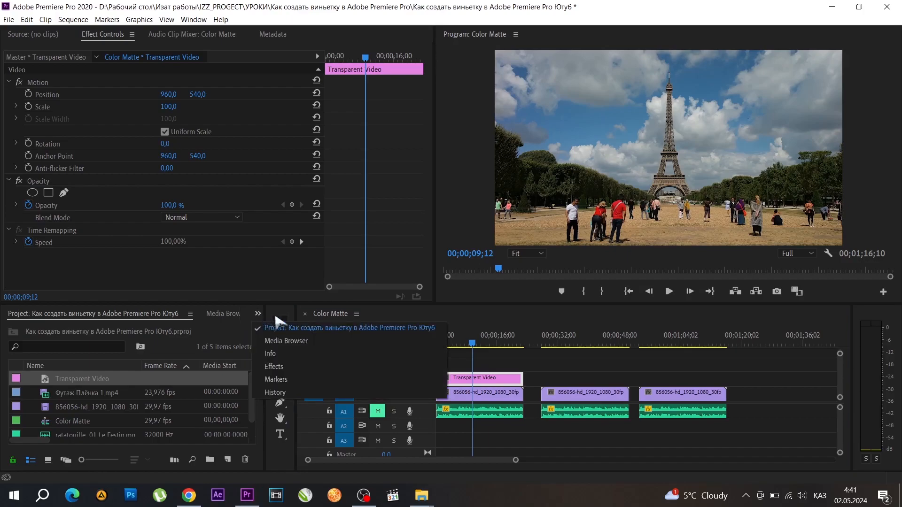
left_click(284, 367)
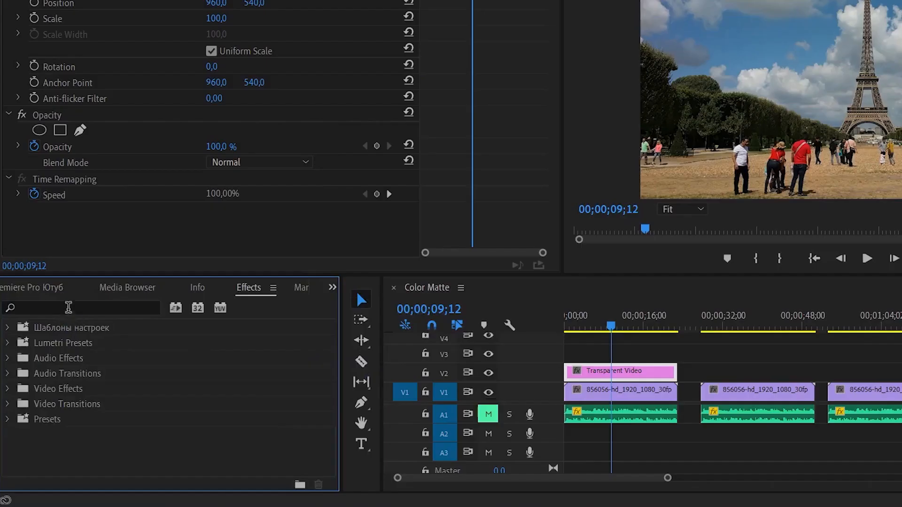
left_click(52, 329)
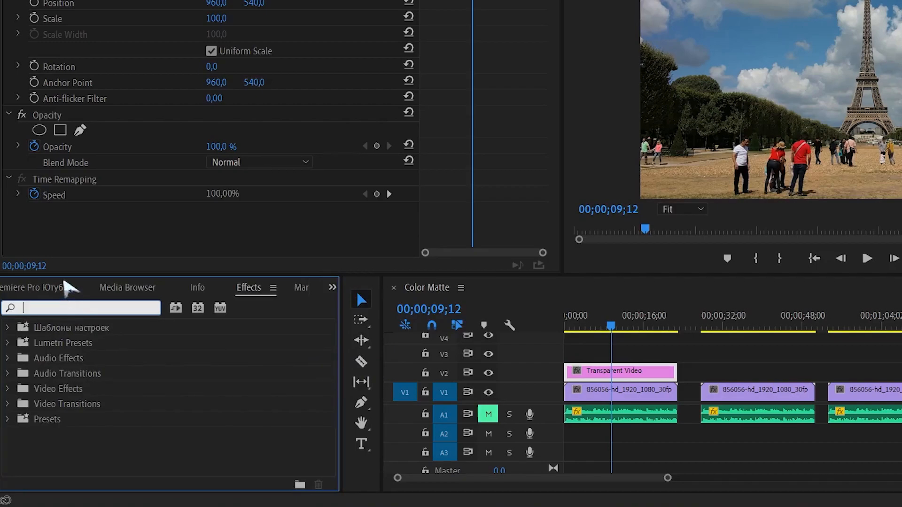
type("circl")
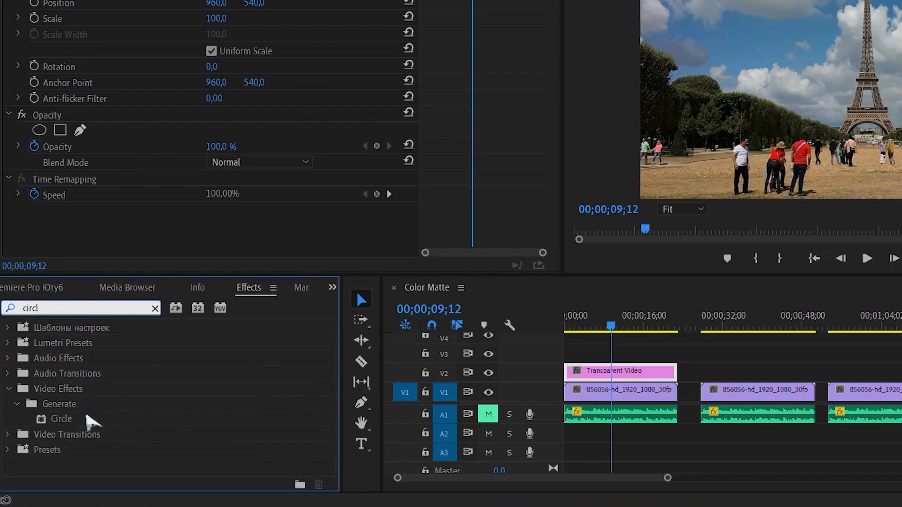
left_click_drag(60, 420, 607, 371)
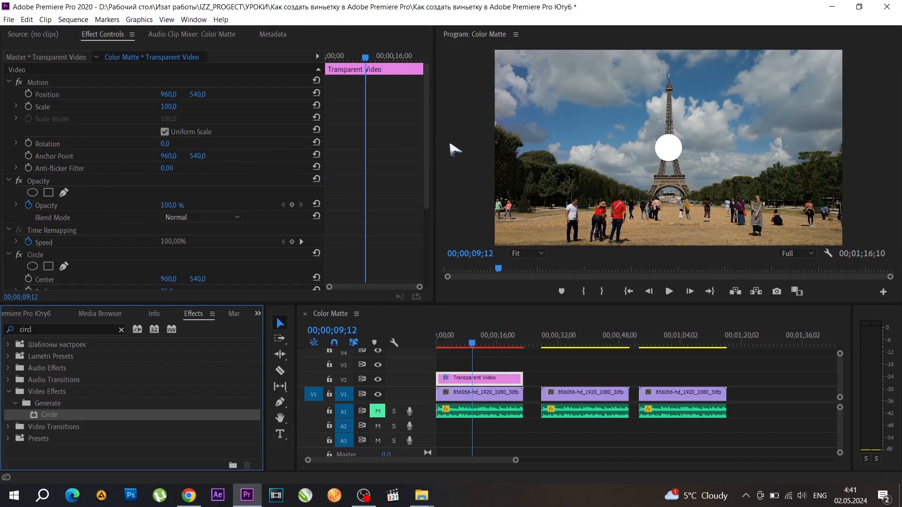
left_click_drag(427, 159, 420, 228)
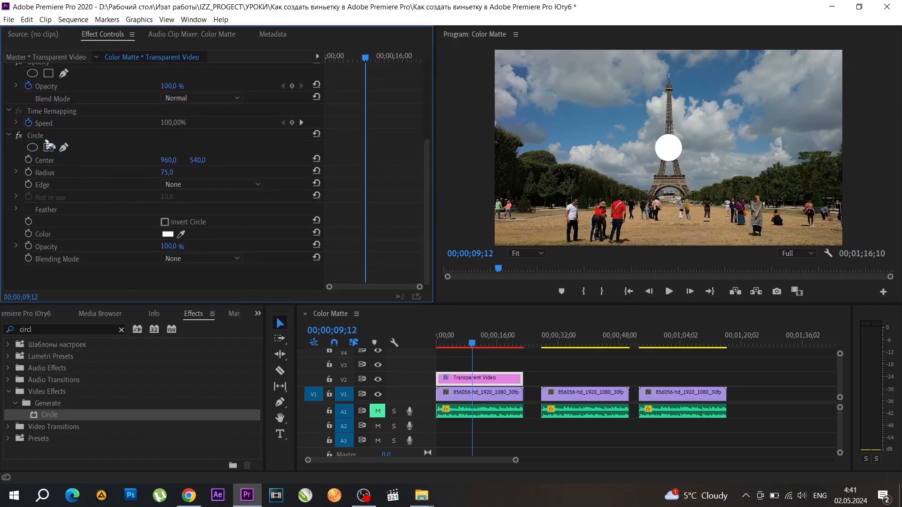
left_click_drag(166, 173, 385, 173)
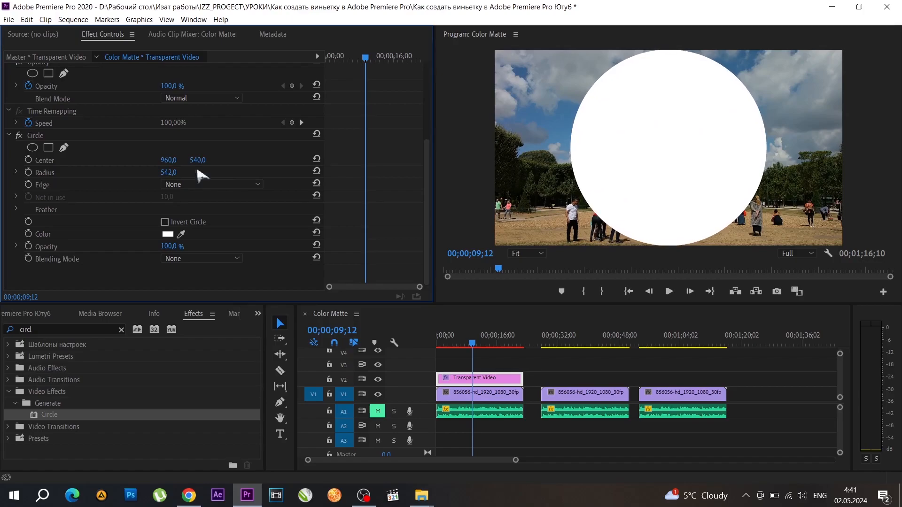
Turn off uniform scaling for the transparent video and set its scale width to 176
left_click_drag(429, 231, 438, 108)
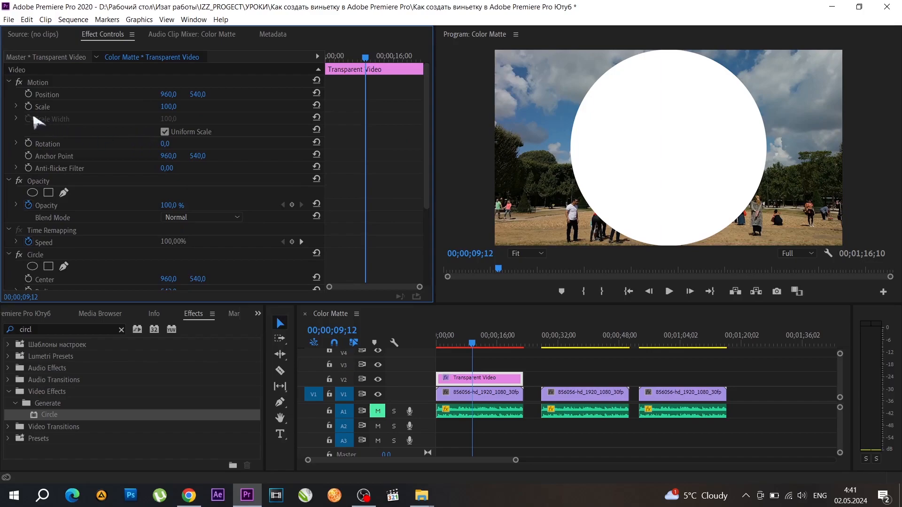
left_click(16, 107)
left_click(16, 107)
left_click(166, 132)
left_click(166, 132)
left_click(167, 133)
left_click_drag(168, 119, 204, 119)
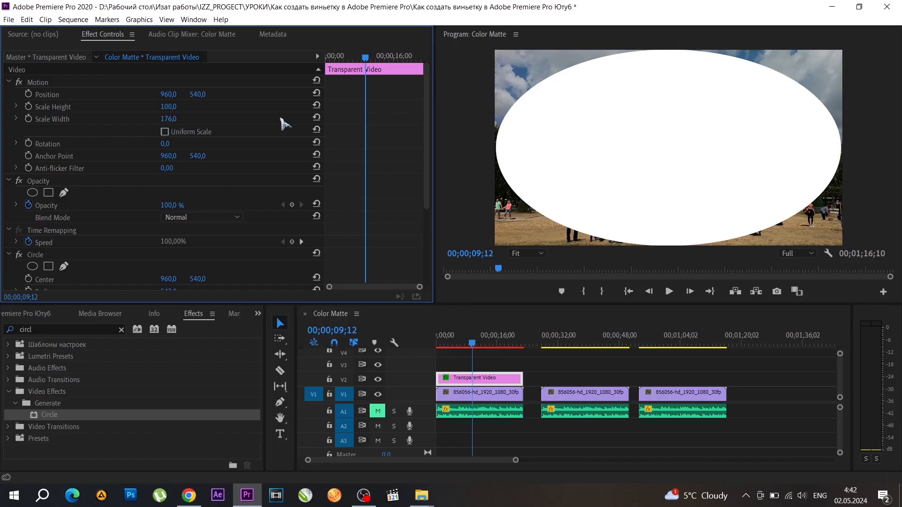
Invert the circle and set its outer edge feather to 49
scroll(429, 155, "down", 1)
scroll(429, 175, "down", 4)
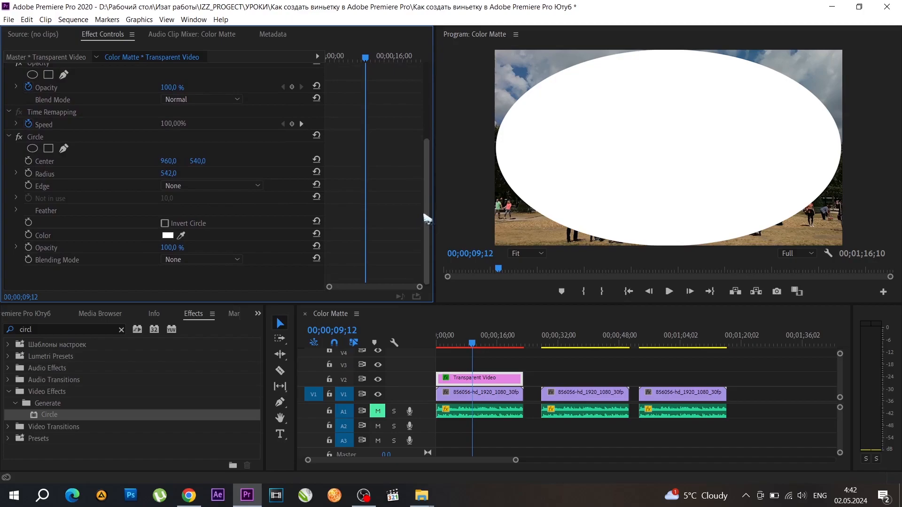
left_click(16, 209)
left_click_drag(166, 228, 237, 221)
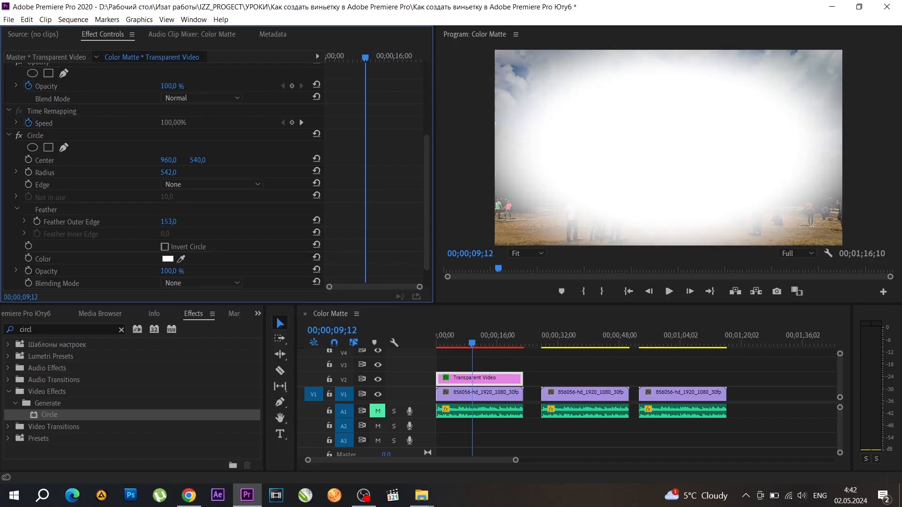
left_click(164, 247)
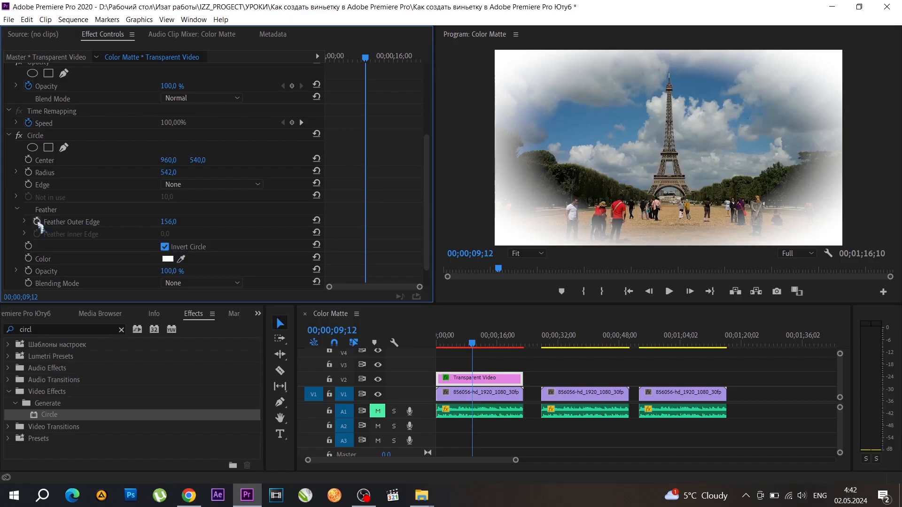
left_click_drag(168, 221, 118, 222)
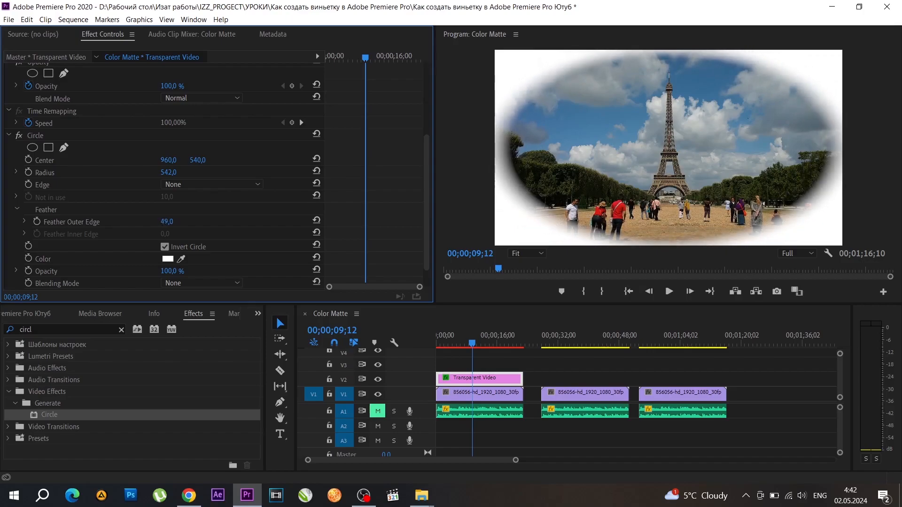
Try a dark reddish-brown colour for the inverted circle and undo the colour change
left_click_drag(426, 191, 429, 215)
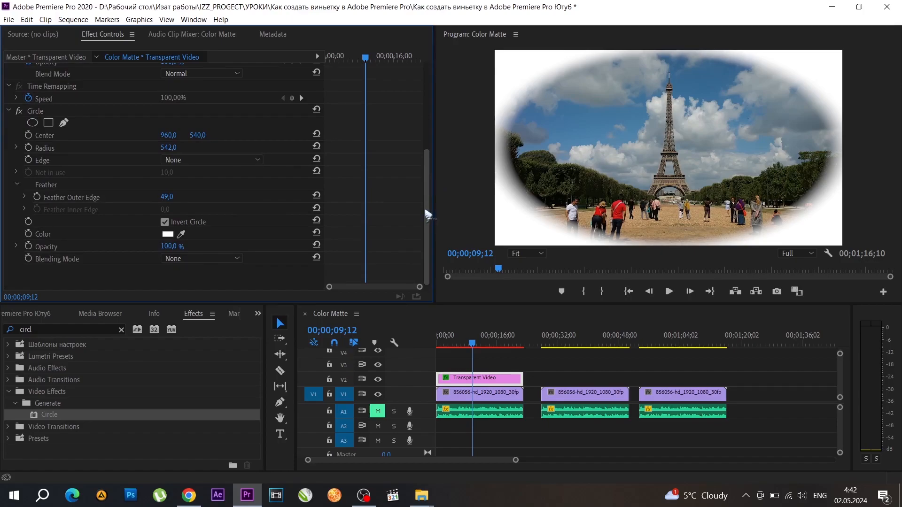
mouse_move(428, 207)
left_mouse_down()
mouse_move(439, 100)
mouse_move(439, 197)
mouse_move(427, 199)
left_mouse_up()
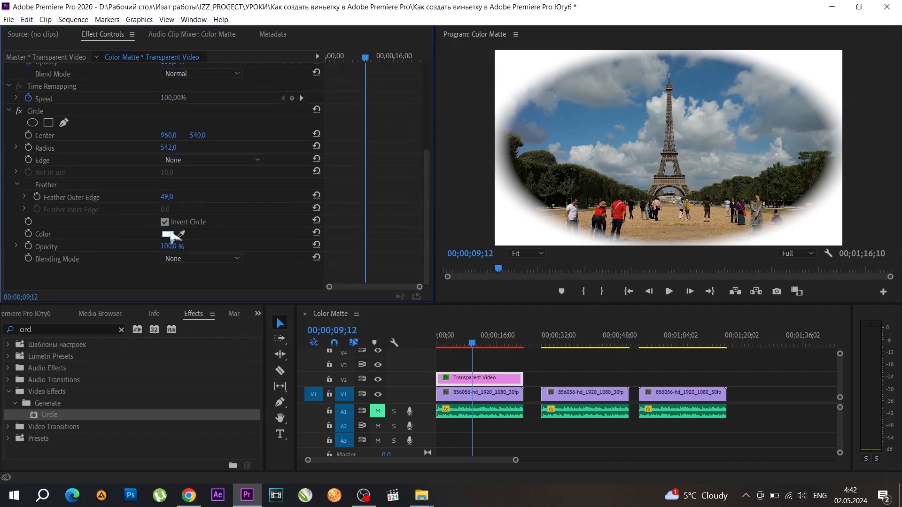
left_click(168, 235)
left_click_drag(359, 236, 352, 203)
left_click(570, 166)
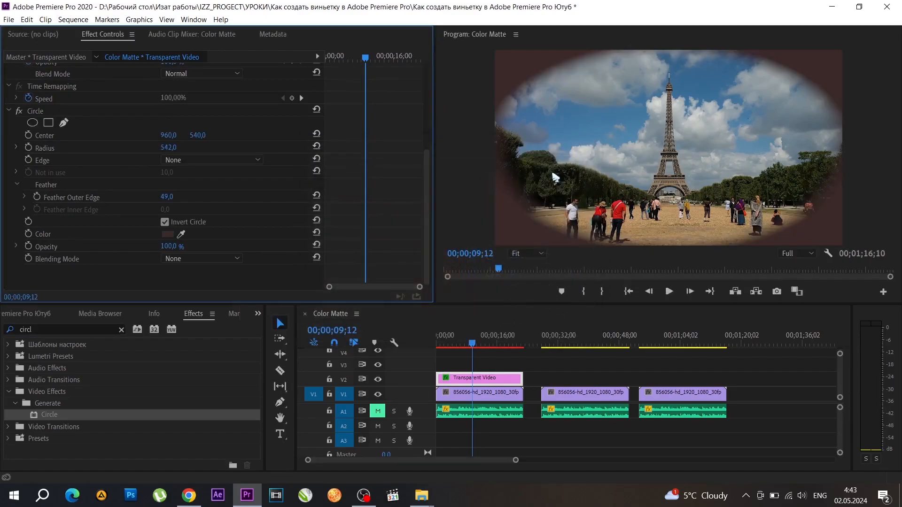
key("ctrl+z")
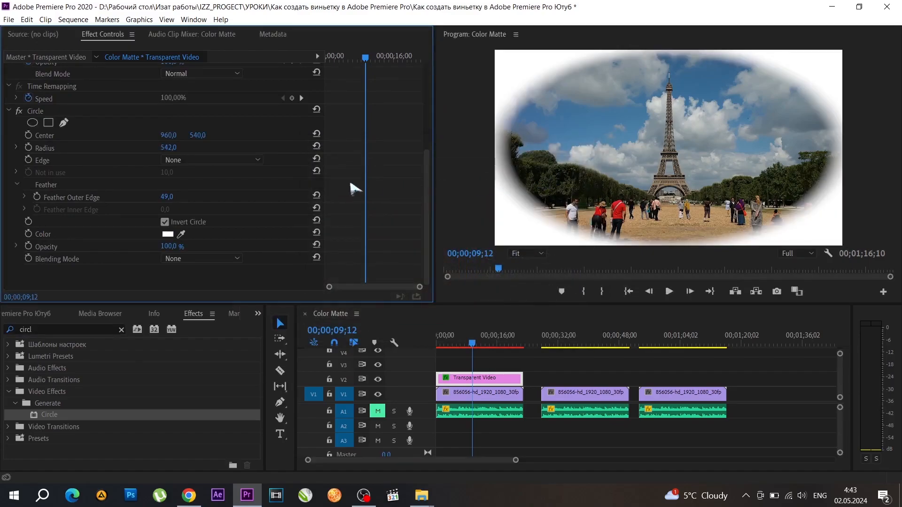
Widen the oval opening by setting the transparent video's scale width to 189
left_click_drag(427, 232, 425, 141)
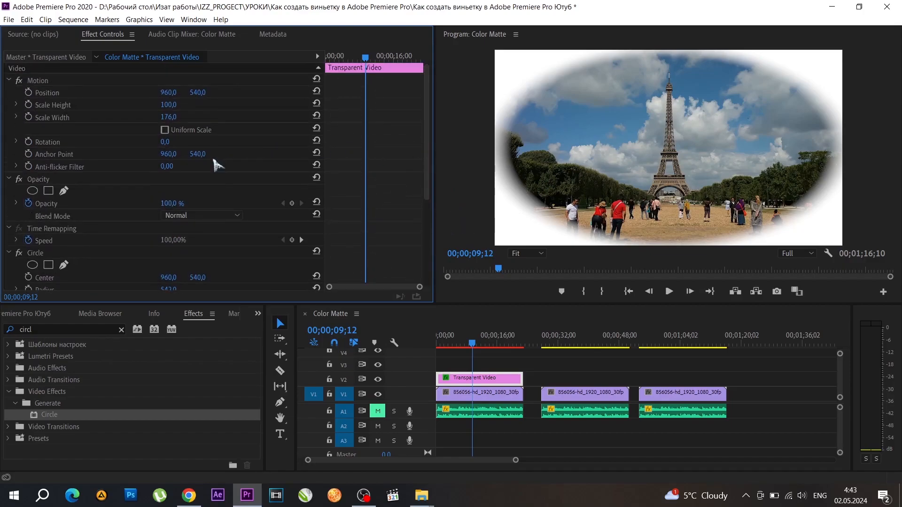
left_click_drag(168, 117, 174, 117)
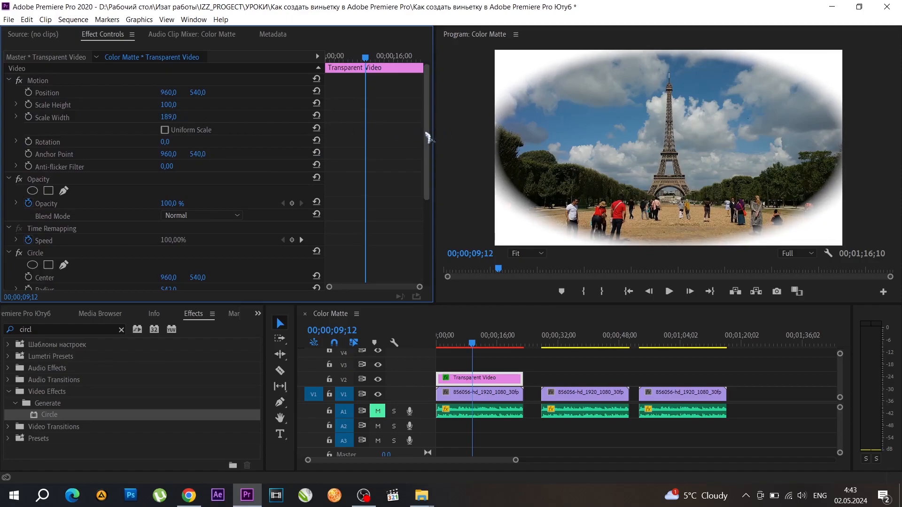
scroll(429, 183, "down", 5)
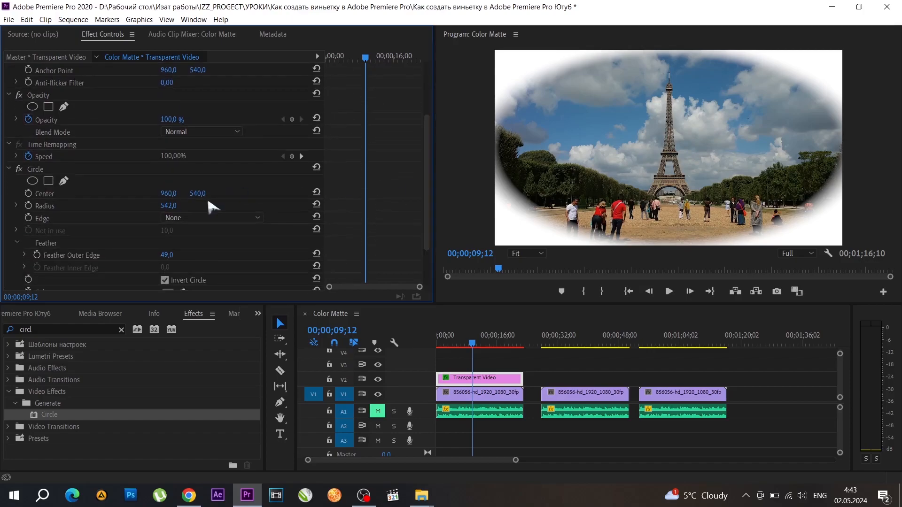
left_click_drag(169, 206, 170, 205)
left_click_drag(427, 155, 425, 96)
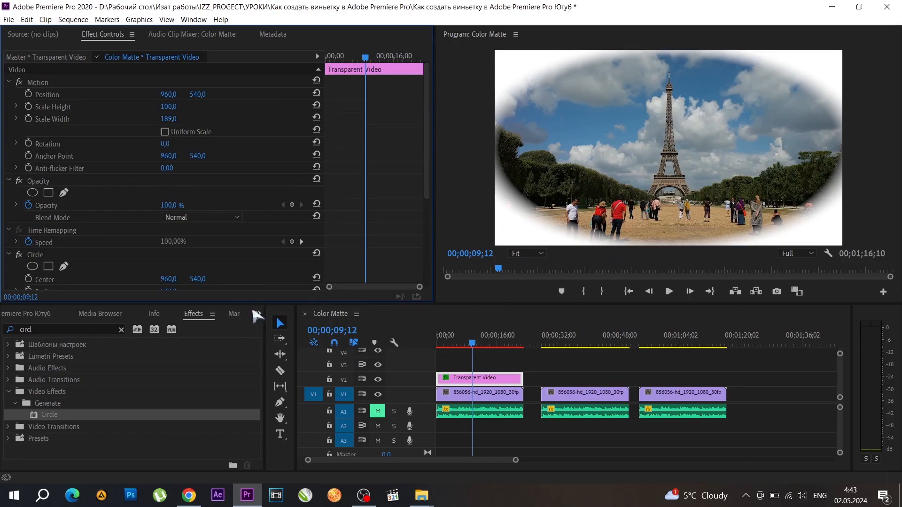
Search the effects for "black w" and apply Black & White to the first clip on V1
left_click(122, 329)
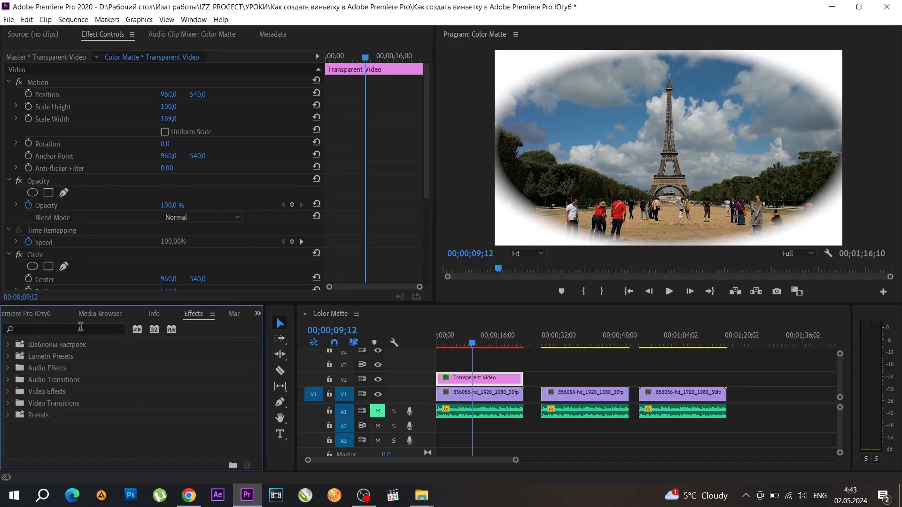
left_click(67, 328)
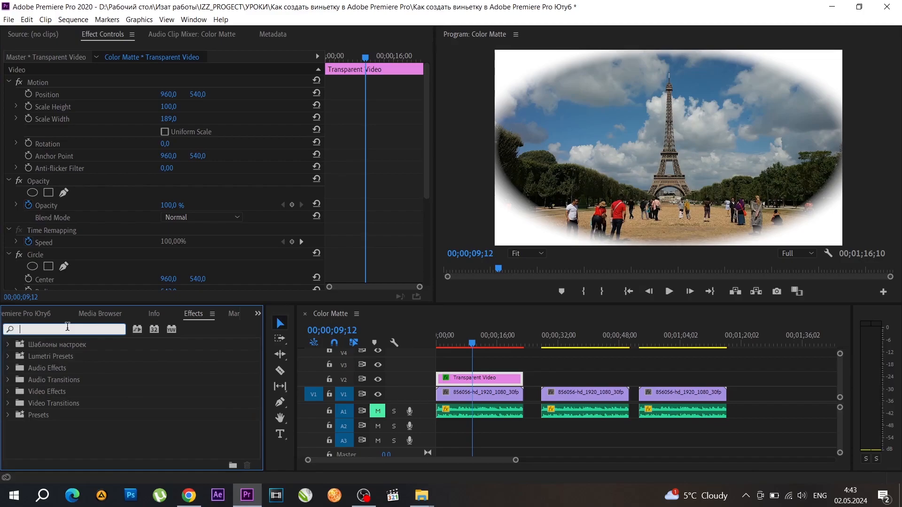
type("b")
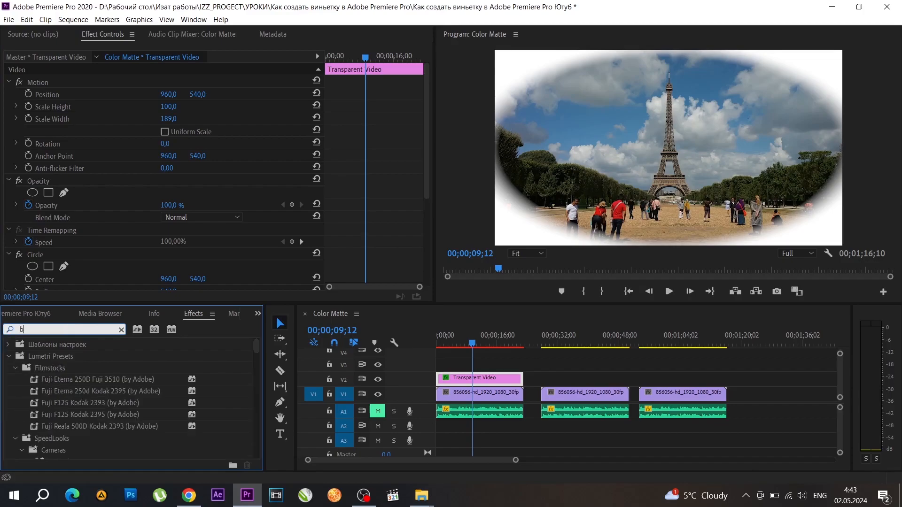
type("lack")
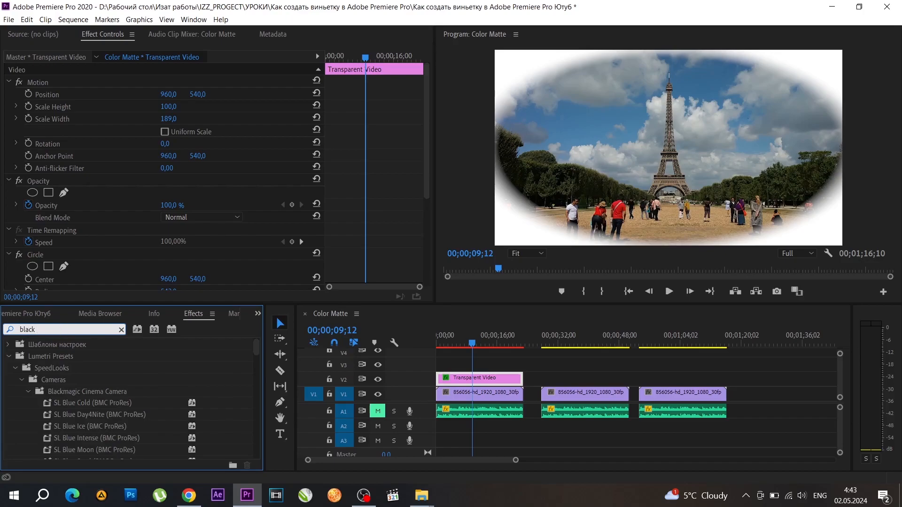
type(" w")
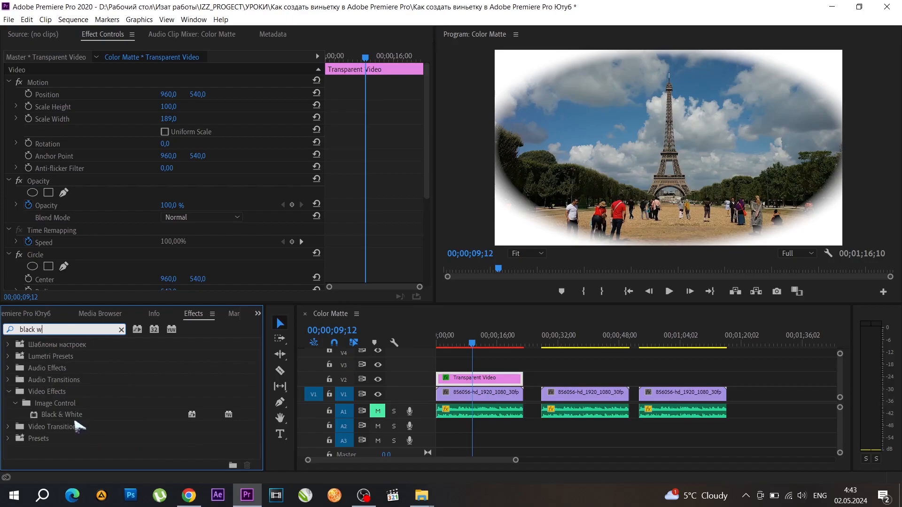
left_click_drag(78, 419, 485, 396)
Play the vignetted first clip from the sequence start and scrub ahead to about 10 seconds to check the result
left_click(628, 291)
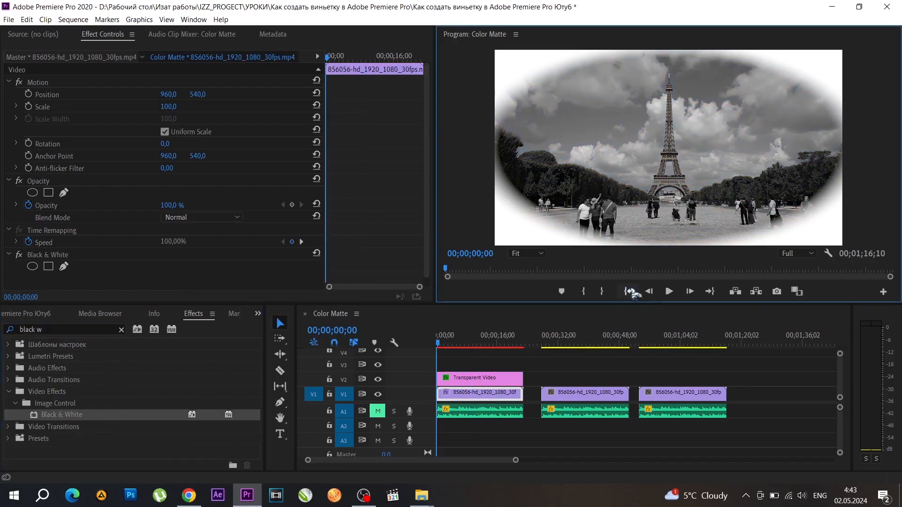
left_click(669, 292)
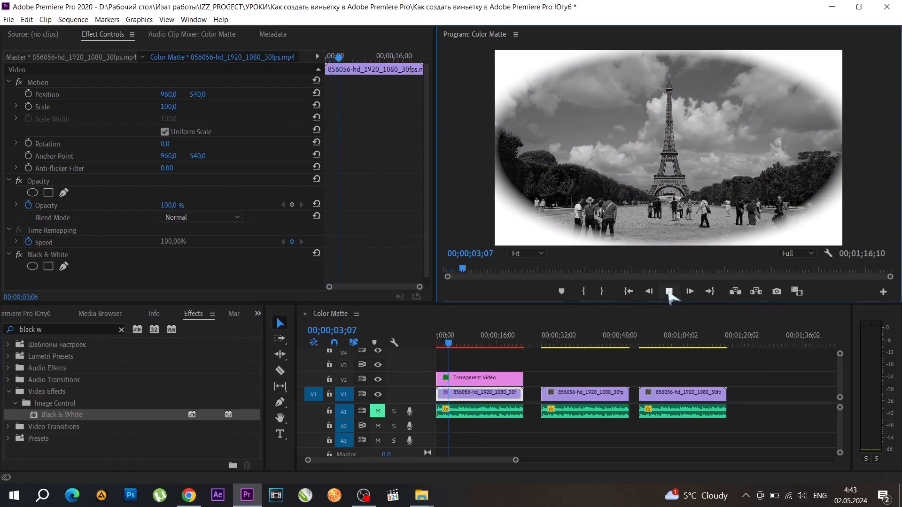
left_click(669, 292)
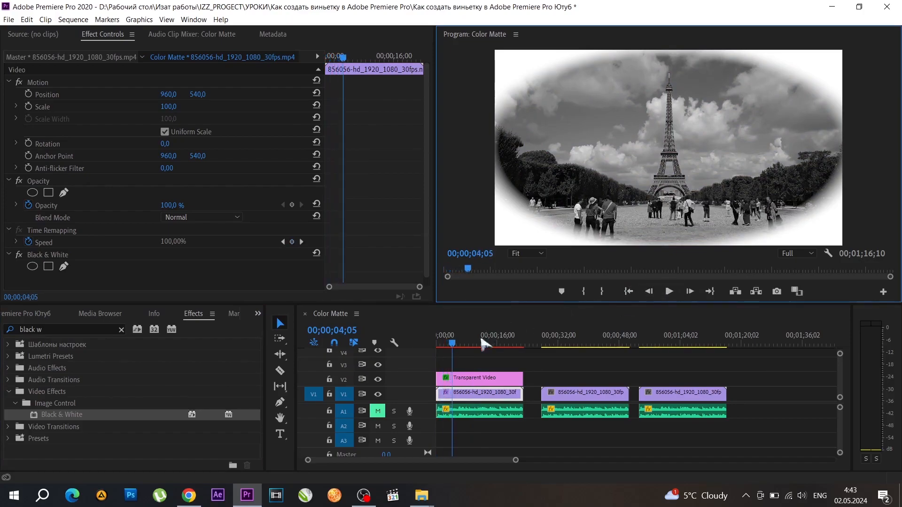
left_click_drag(463, 339, 477, 340)
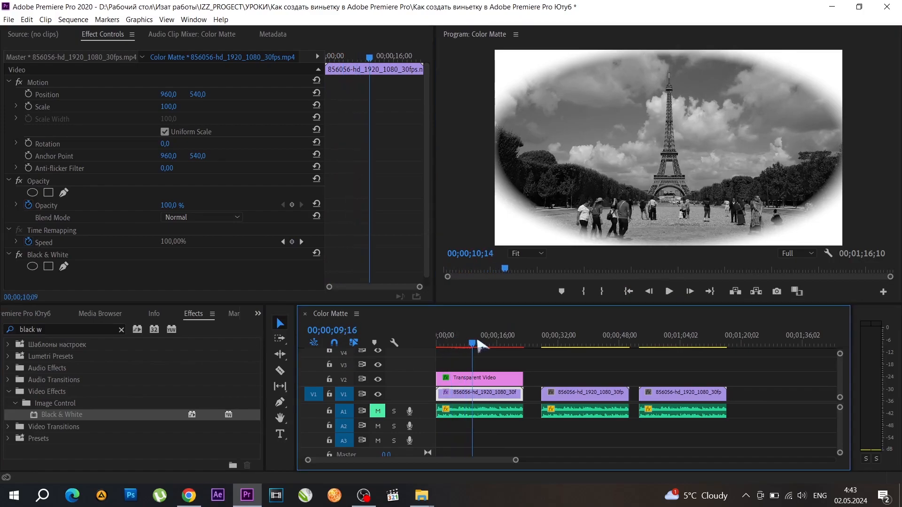
Duplicate the transparent video on V2 above the second clip and move the playhead to 00;00;43;07
left_click(472, 381)
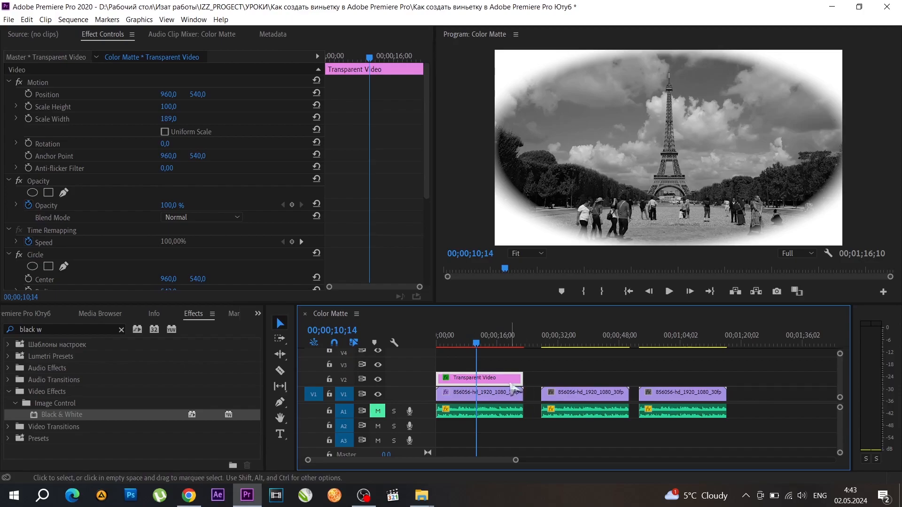
left_click_drag(520, 380, 594, 381)
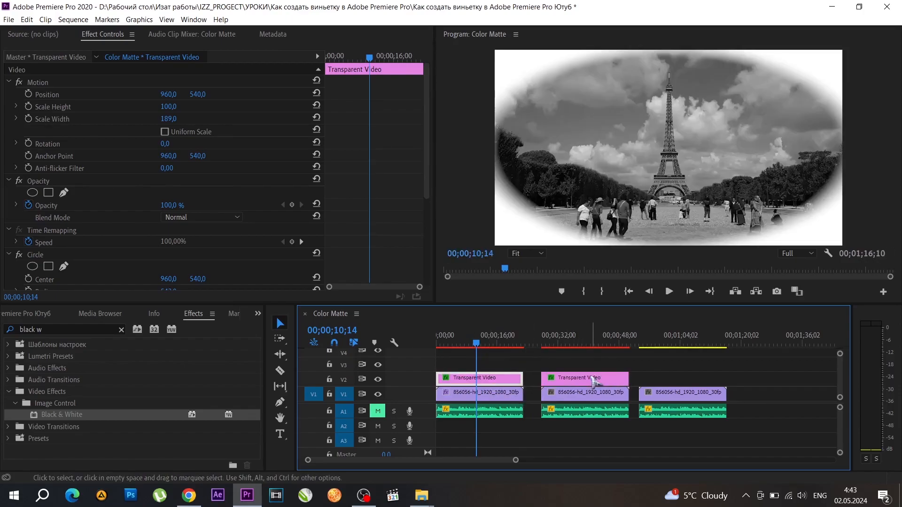
left_click_drag(477, 343, 600, 357)
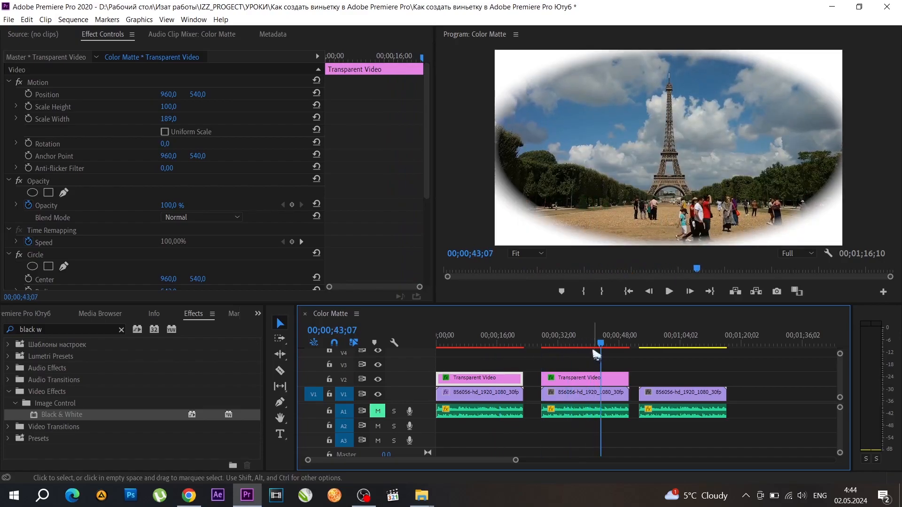